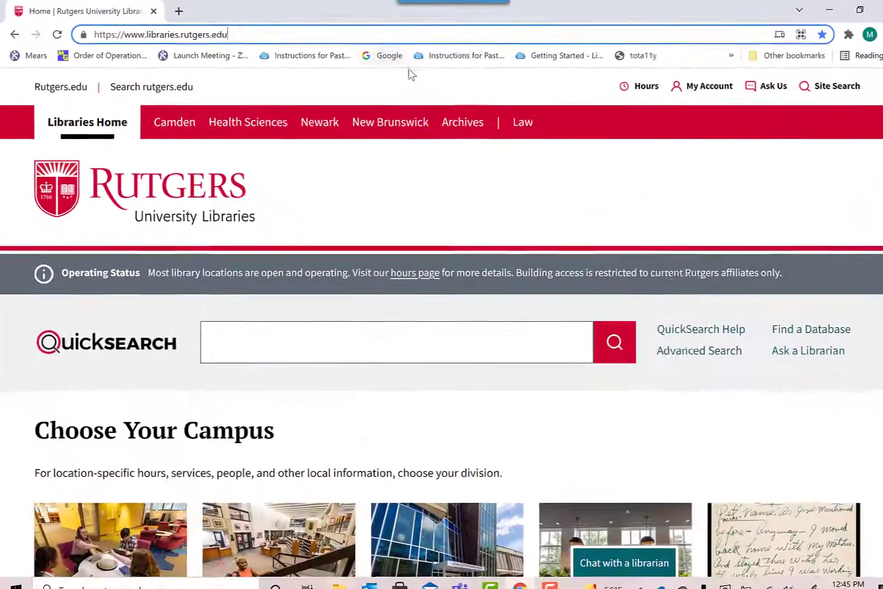
Open the Citation management page through the New Brunswick libraries' Teaching & Research Help section.
{"action": "left_click", "coordinate": [589, 192]}
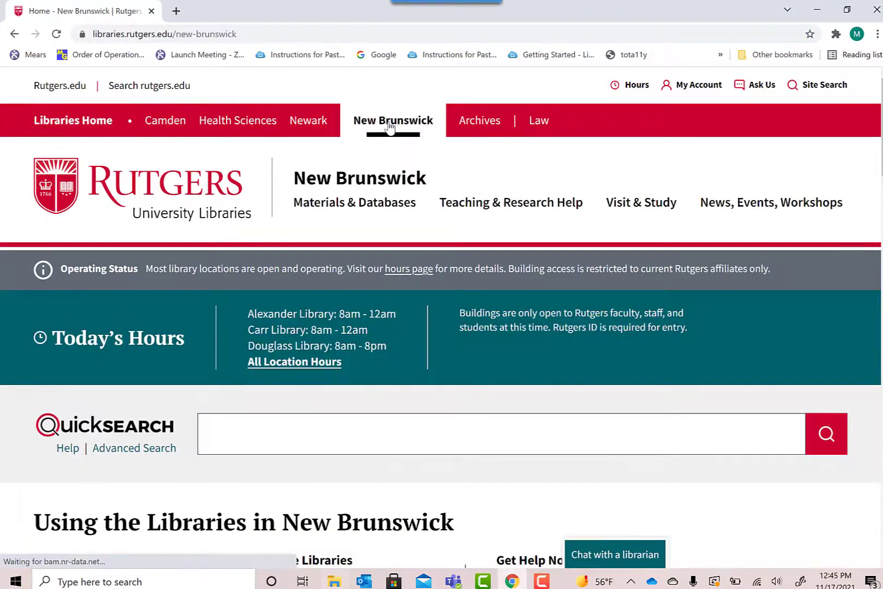
{"action": "left_click", "coordinate": [517, 207]}
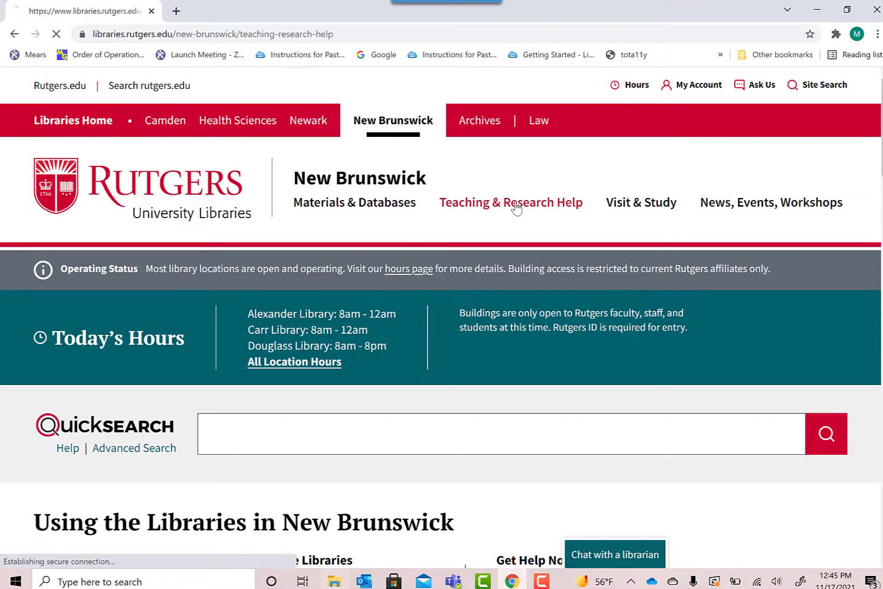
{"action": "scroll", "coordinate": [499, 245], "scroll_direction": "down", "scroll_amount": 2}
{"action": "scroll", "coordinate": [499, 247], "scroll_direction": "down", "scroll_amount": 5}
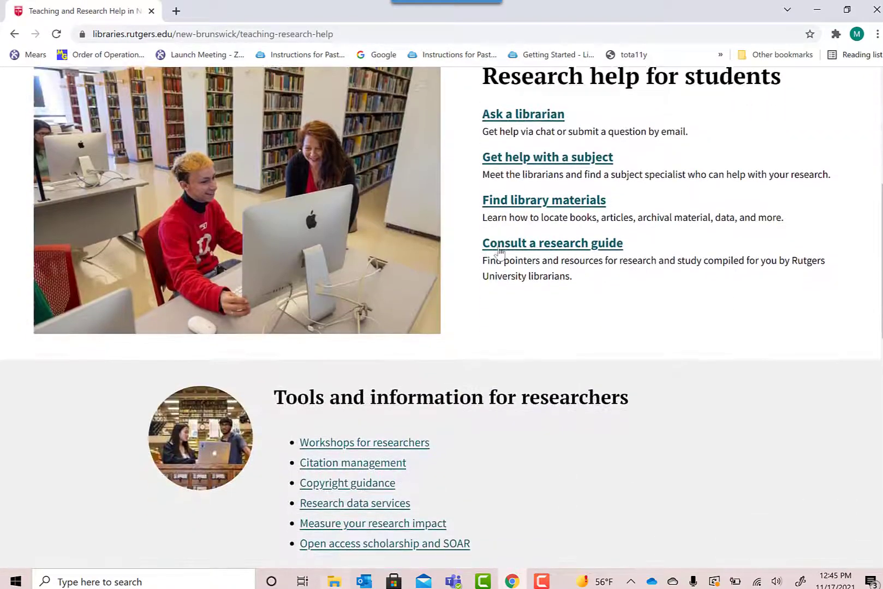
{"action": "left_click", "coordinate": [364, 291]}
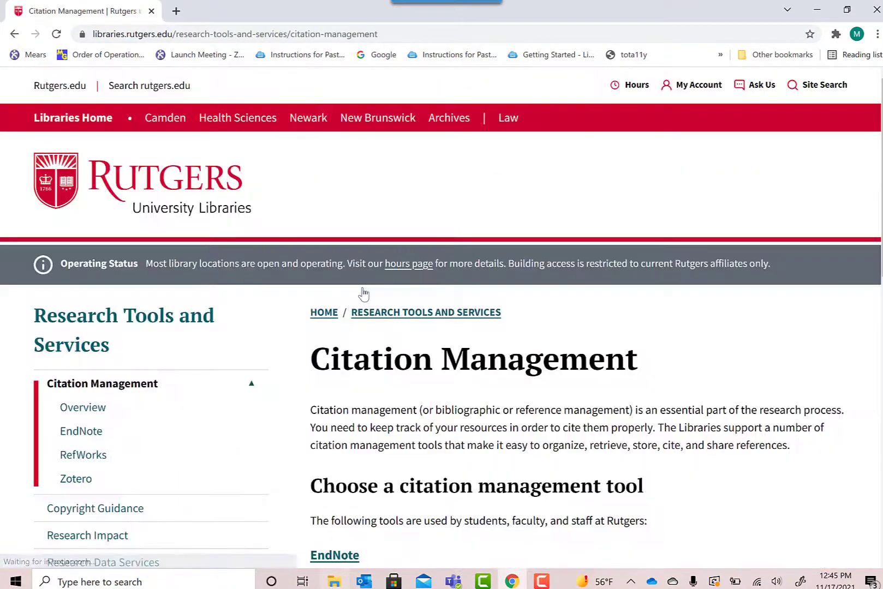
Go to the EndNote page among the citation management tools and request the EndNote 20 for Windows download.
{"action": "scroll", "coordinate": [381, 248], "scroll_direction": "down", "scroll_amount": 1}
{"action": "scroll", "coordinate": [380, 248], "scroll_direction": "up", "scroll_amount": 1}
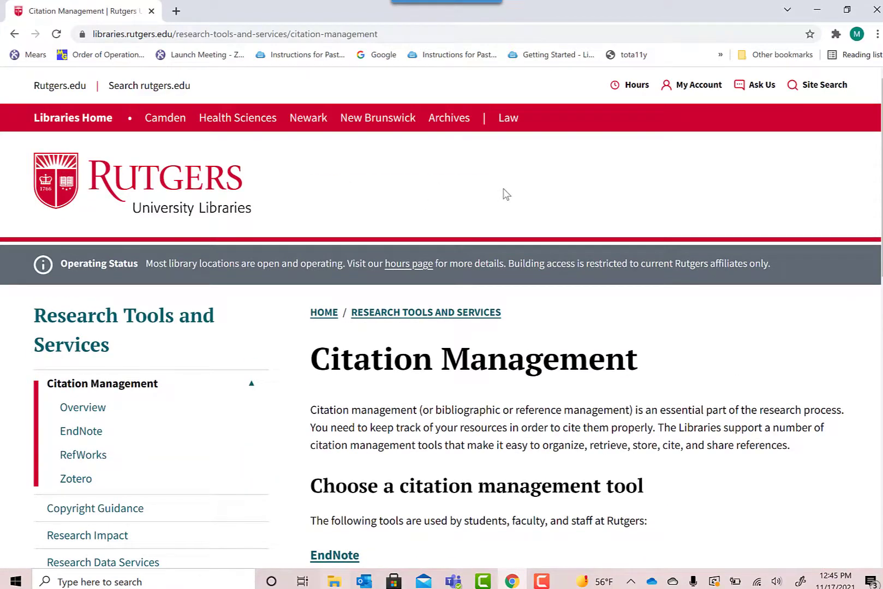
{"action": "scroll", "coordinate": [442, 239], "scroll_direction": "down", "scroll_amount": 4}
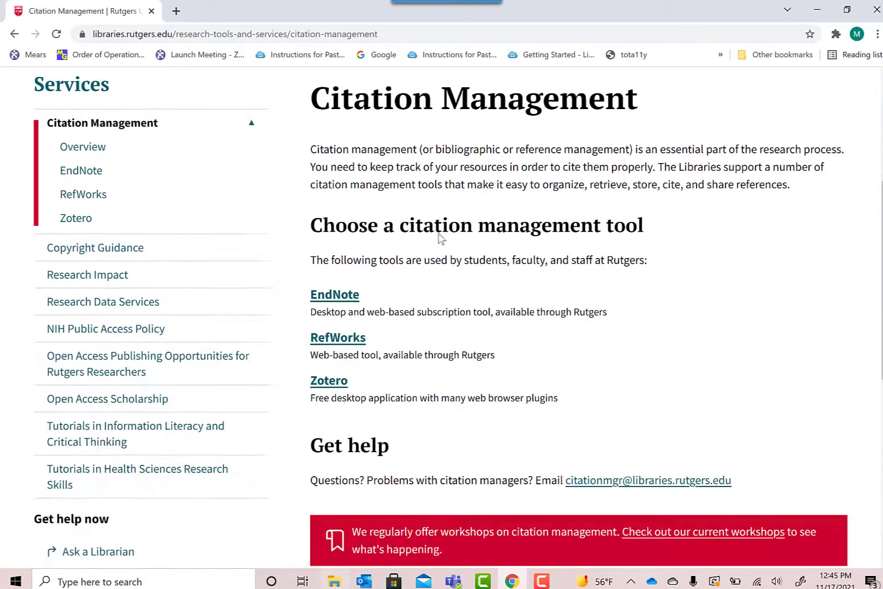
{"action": "left_click", "coordinate": [347, 303]}
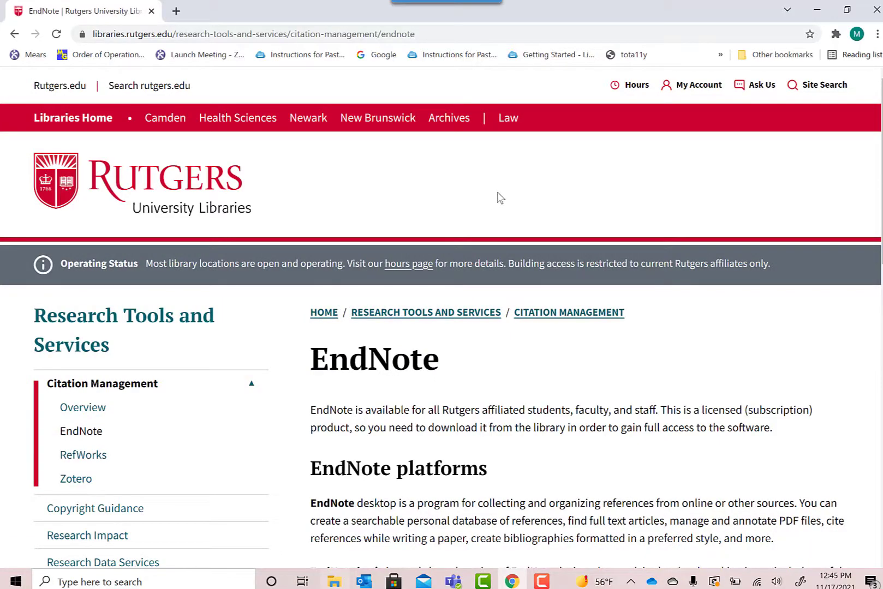
{"action": "scroll", "coordinate": [497, 198], "scroll_direction": "down", "scroll_amount": 3}
{"action": "scroll", "coordinate": [497, 197], "scroll_direction": "down", "scroll_amount": 6}
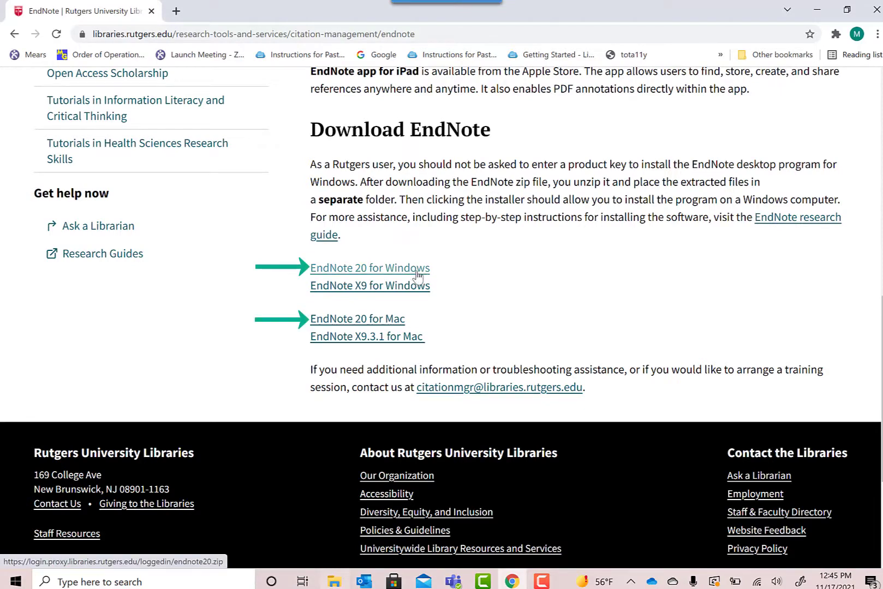
{"action": "left_click", "coordinate": [399, 269]}
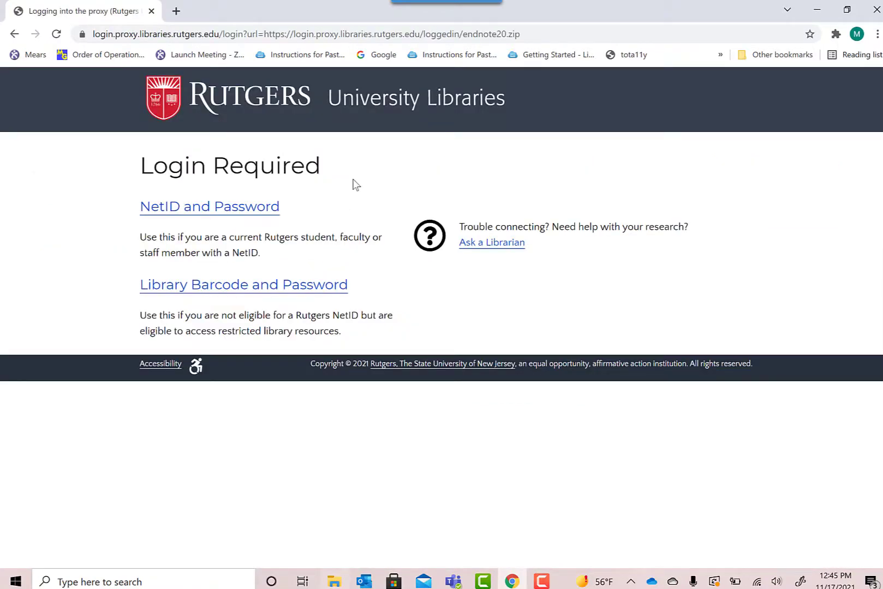
Sign in with the saved NetID and password, and save the endnote20 zip file in the Downloads folder.
{"action": "left_click", "coordinate": [237, 212]}
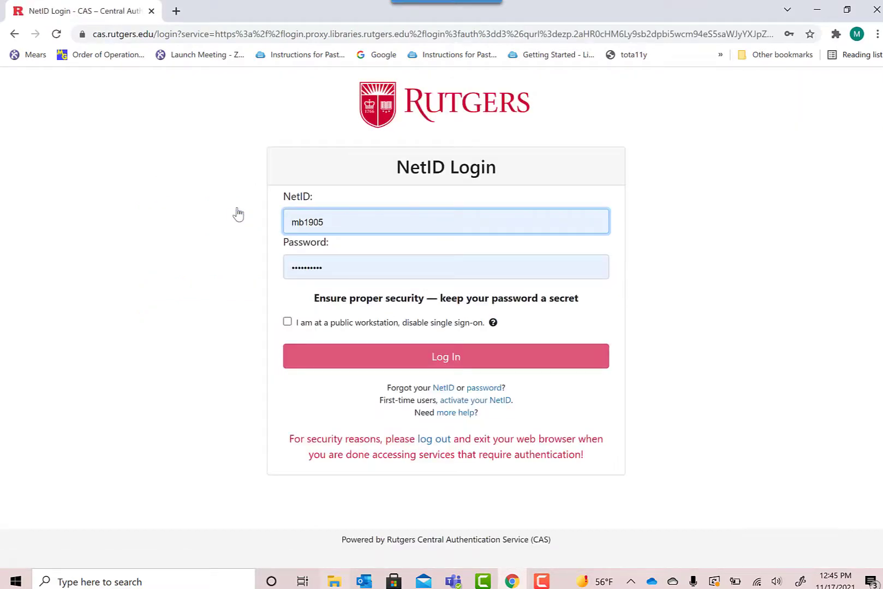
{"action": "left_click", "coordinate": [445, 357]}
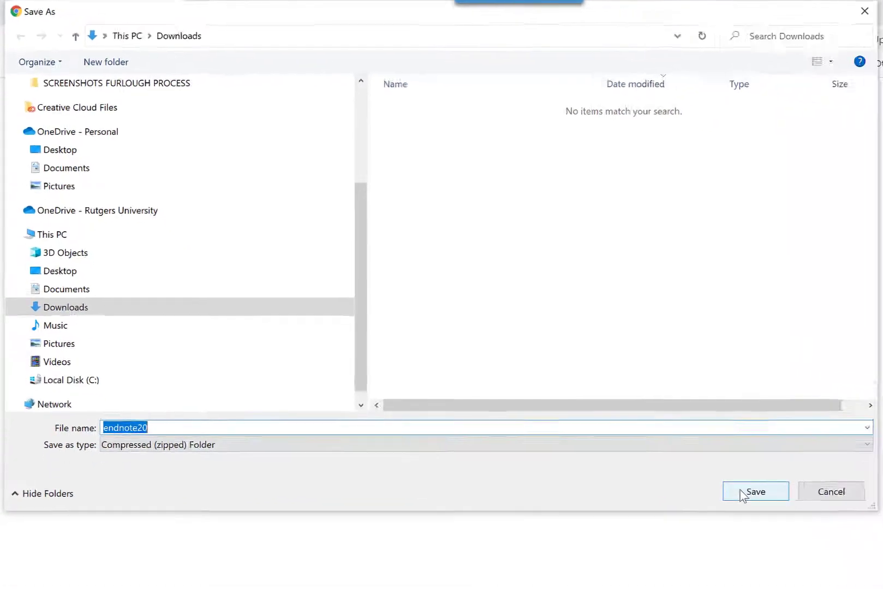
{"action": "left_click", "coordinate": [877, 586]}
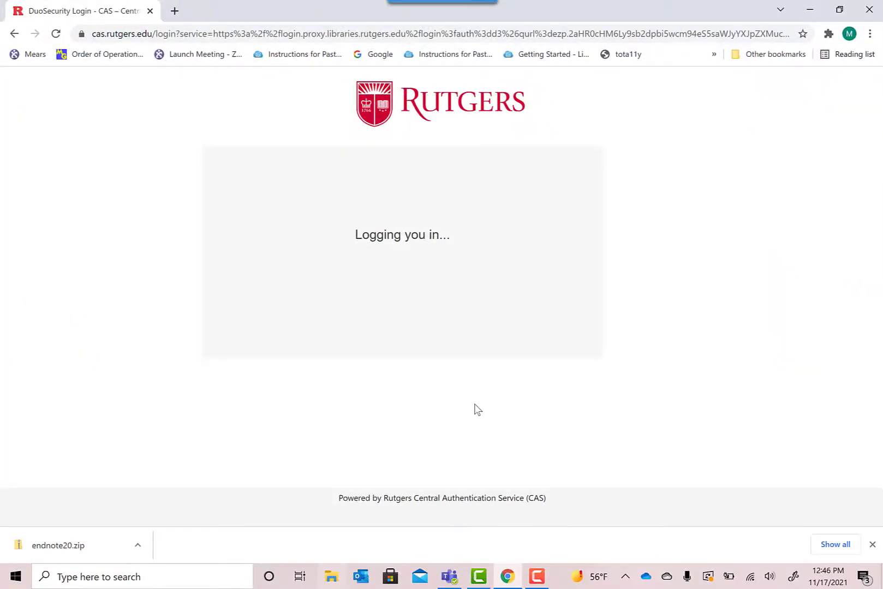
Close the browser and, in File Explorer, extract the endnote20 zip file from Downloads to the default destination folder.
{"action": "left_click", "coordinate": [869, 9]}
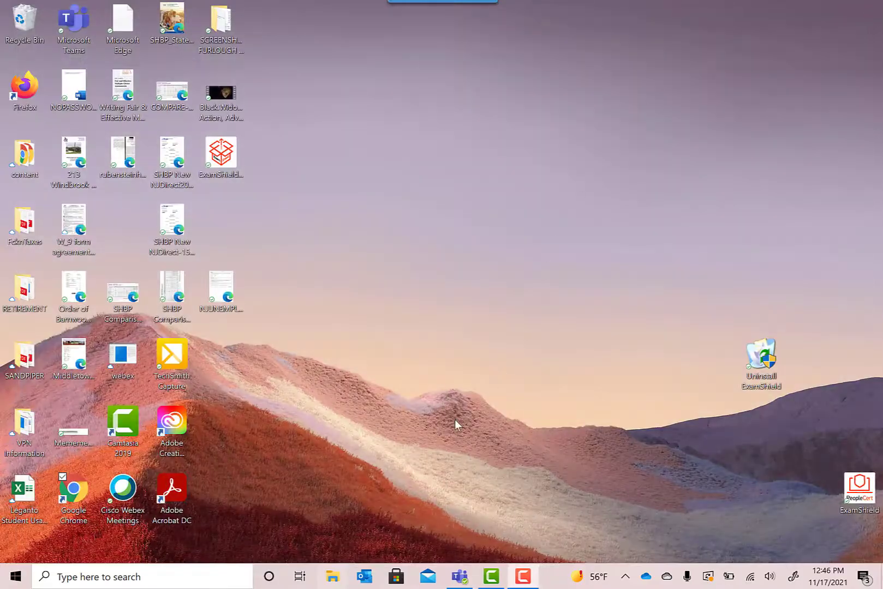
{"action": "left_click", "coordinate": [332, 579]}
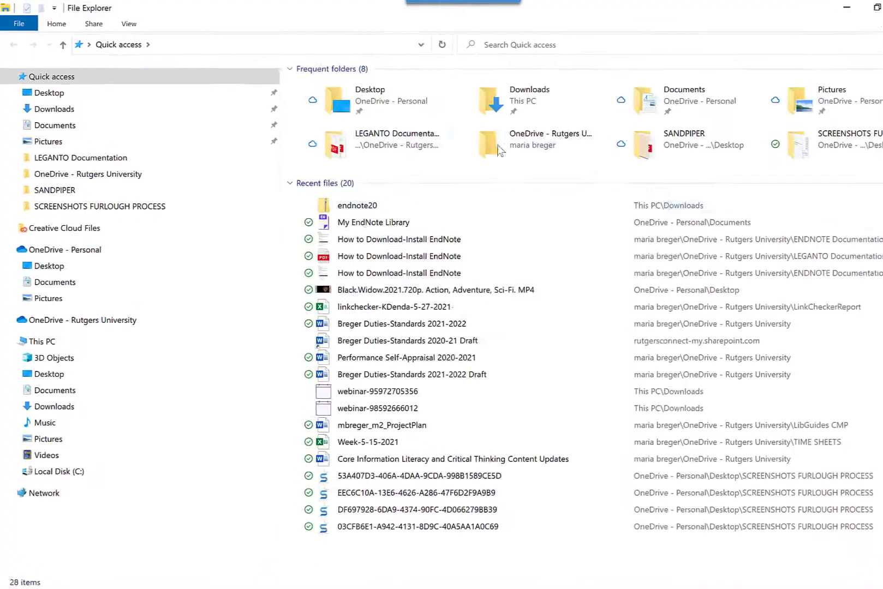
{"action": "double_click", "coordinate": [528, 102]}
{"action": "right_click", "coordinate": [329, 101]}
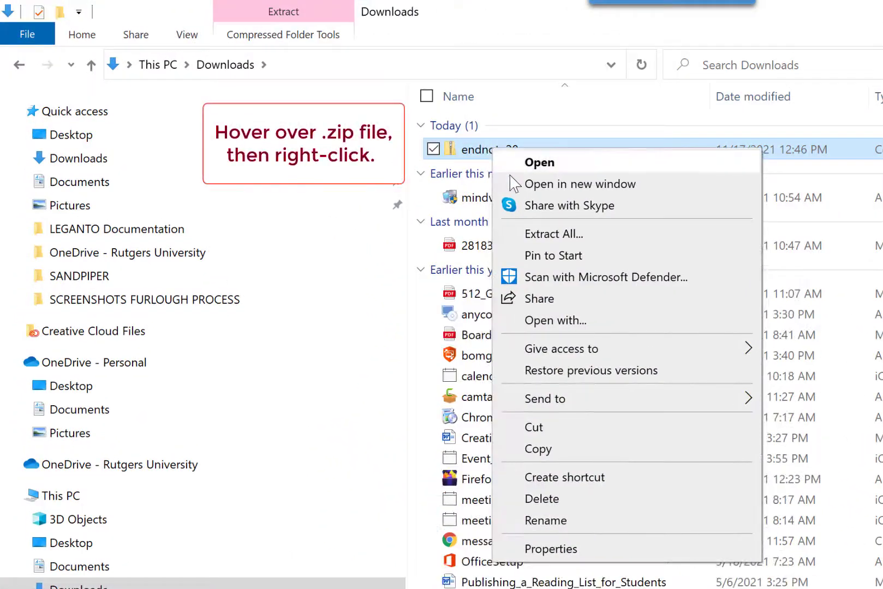
{"action": "left_click", "coordinate": [528, 240]}
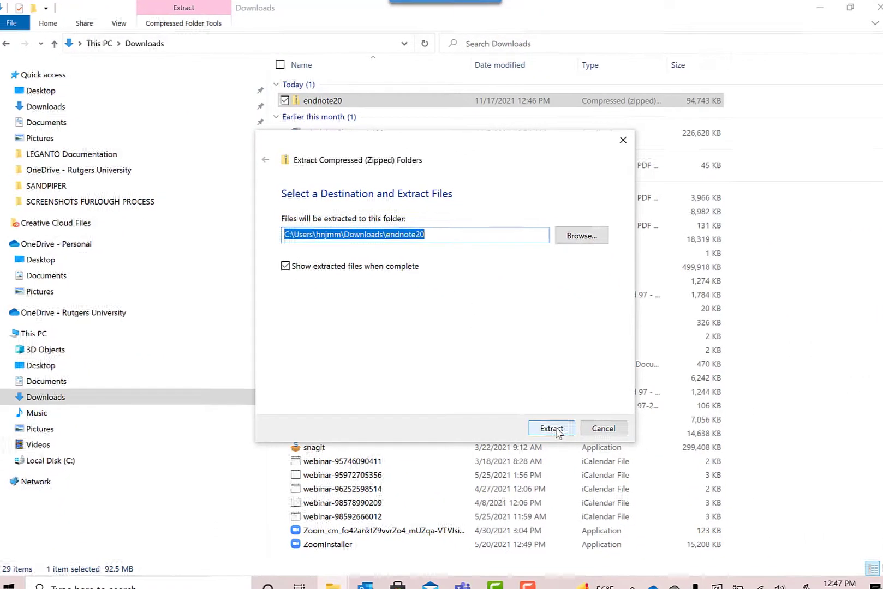
{"action": "left_click", "coordinate": [554, 429]}
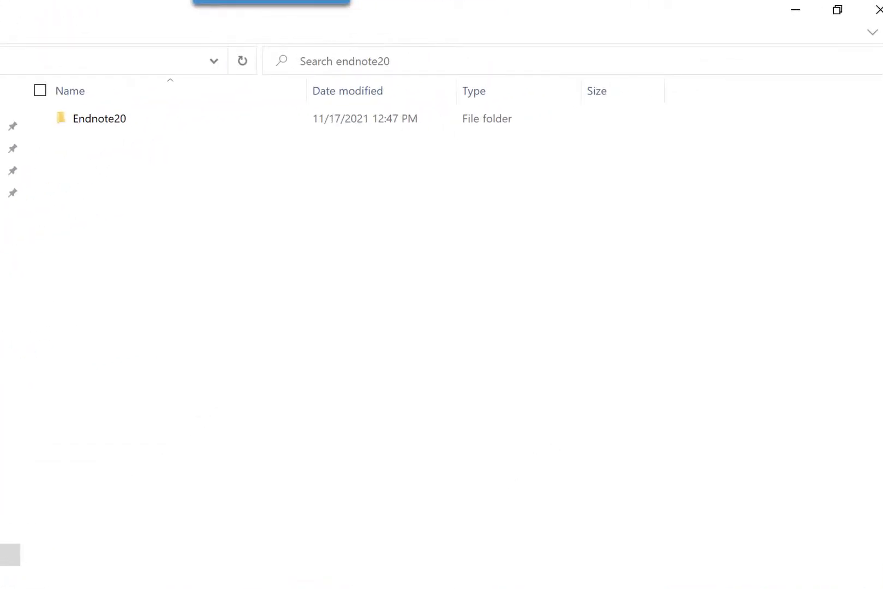
Run the EN20Inst installer from the extracted Endnote20 folder and accept the volume license version.
{"action": "double_click", "coordinate": [104, 127]}
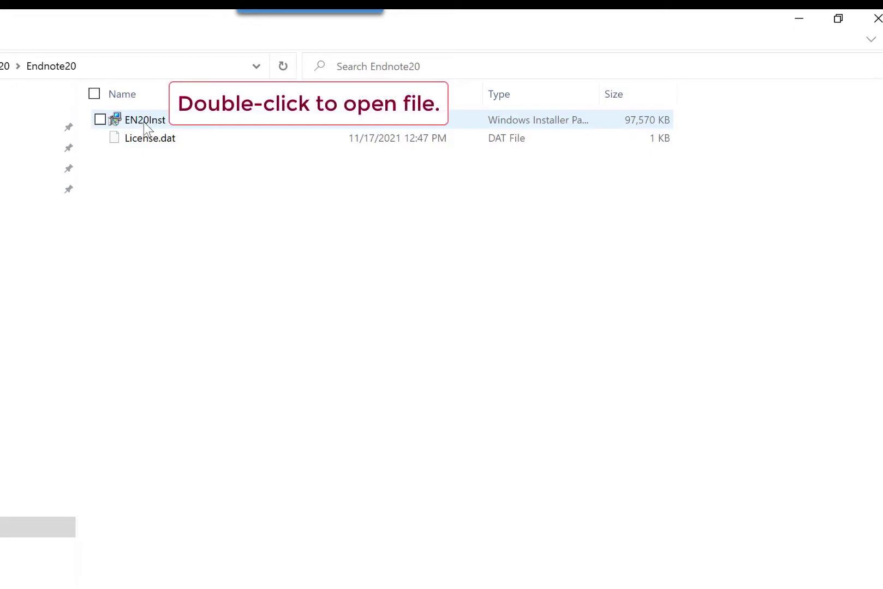
{"action": "double_click", "coordinate": [146, 121]}
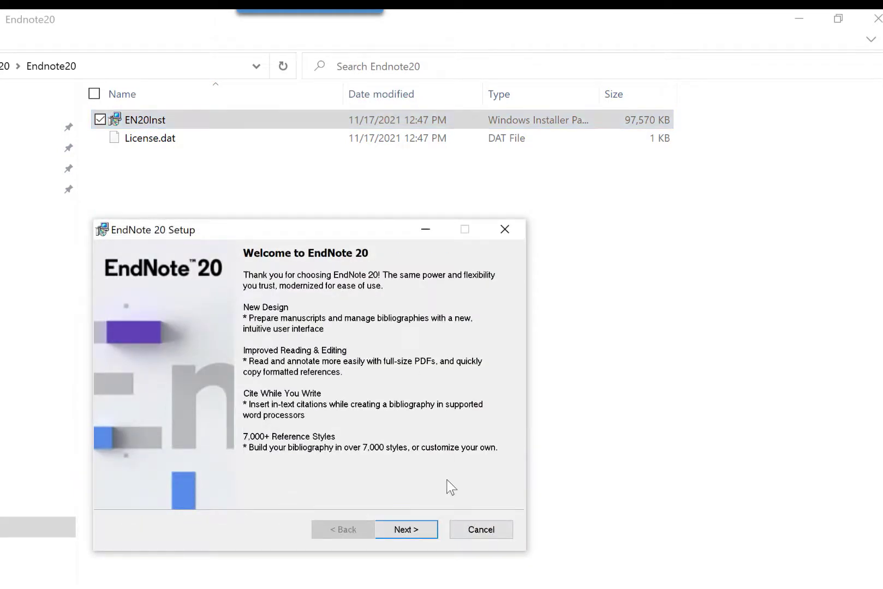
{"action": "left_click", "coordinate": [413, 533]}
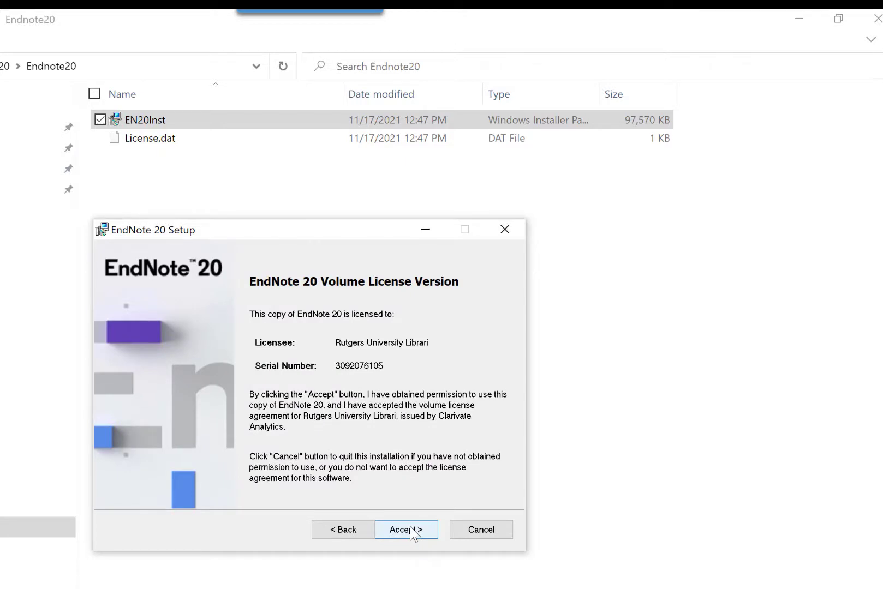
{"action": "left_click", "coordinate": [412, 532]}
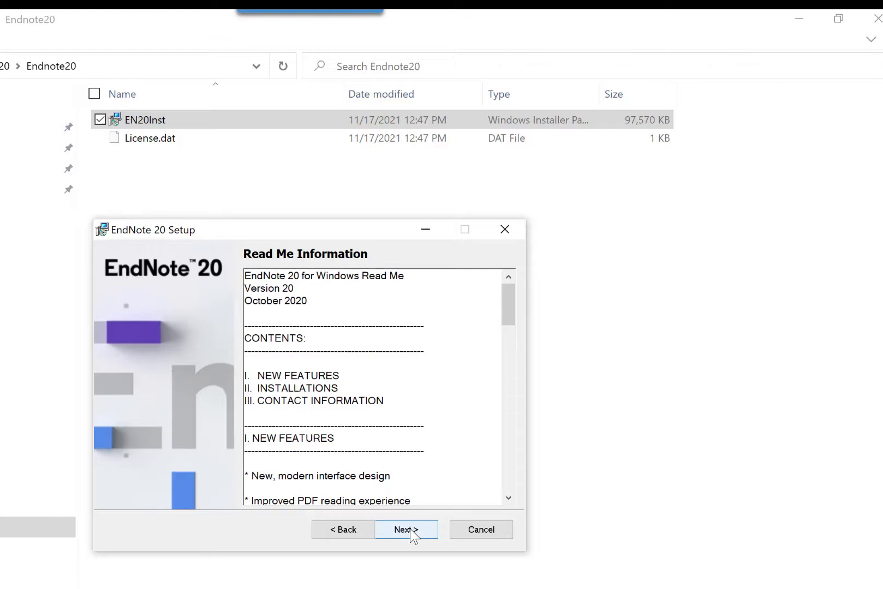
Continue past the Read Me information and accept the EndNote end user license agreement.
{"action": "left_click", "coordinate": [400, 533]}
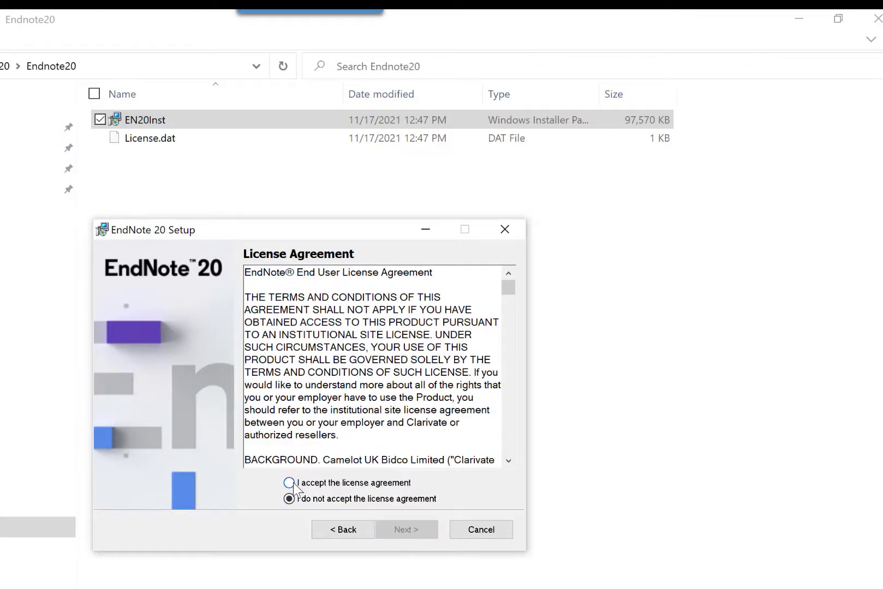
{"action": "left_click", "coordinate": [290, 483]}
{"action": "left_click", "coordinate": [404, 530]}
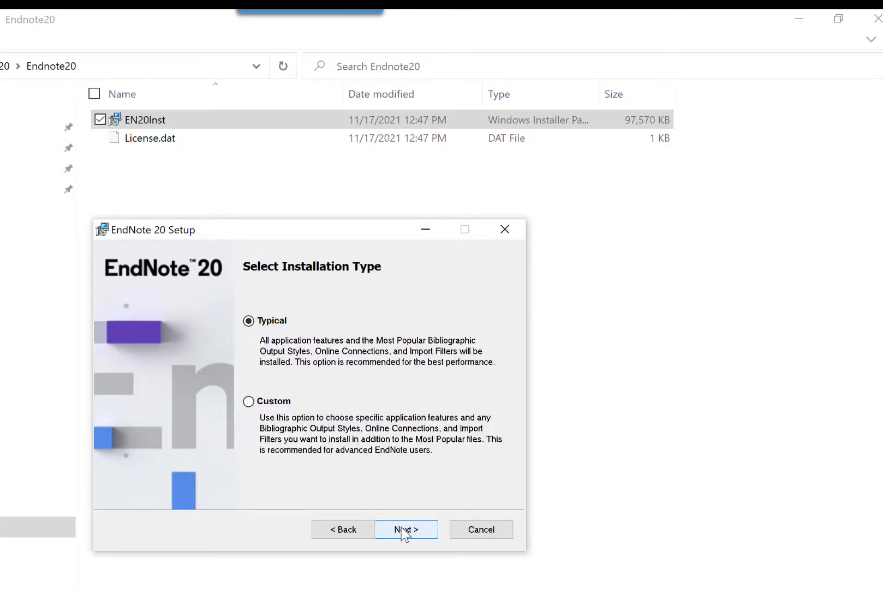
Install EndNote 20 with the Typical installation type in the default destination folder and finish the setup.
{"action": "left_click", "coordinate": [402, 529]}
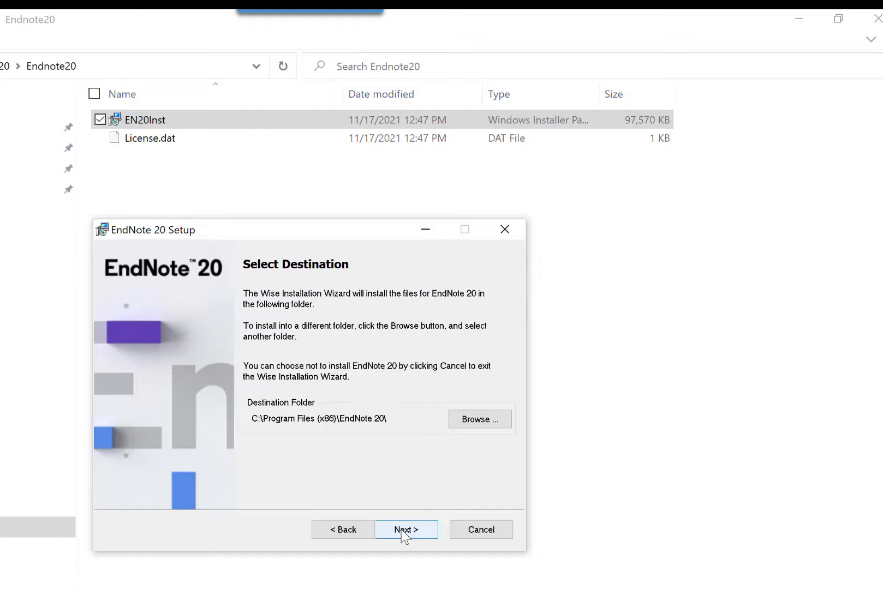
{"action": "left_click", "coordinate": [410, 530]}
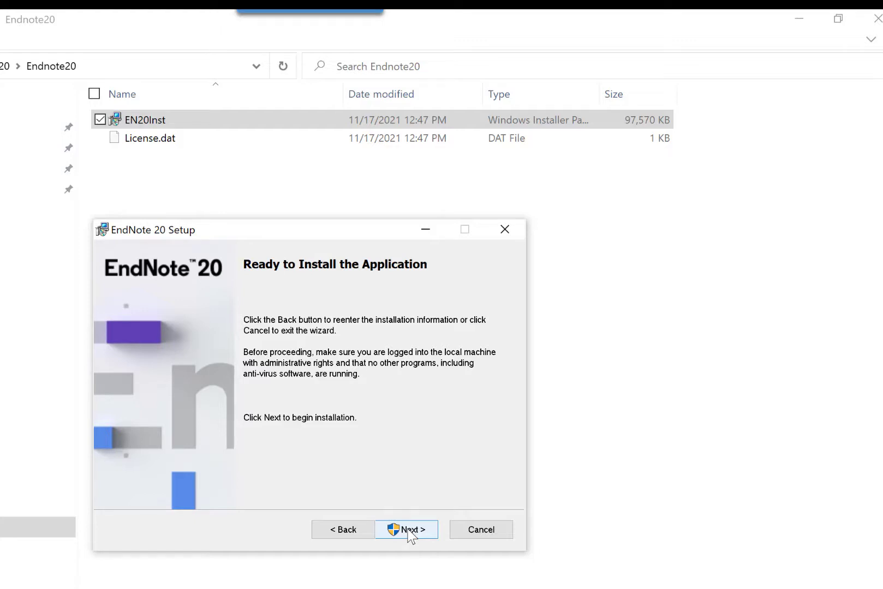
{"action": "left_click", "coordinate": [410, 532]}
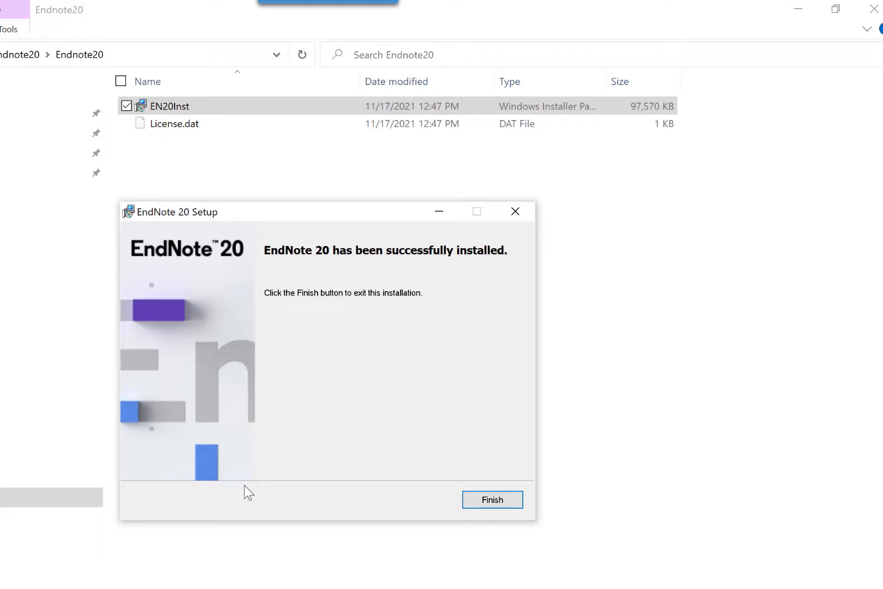
{"action": "left_click", "coordinate": [483, 497]}
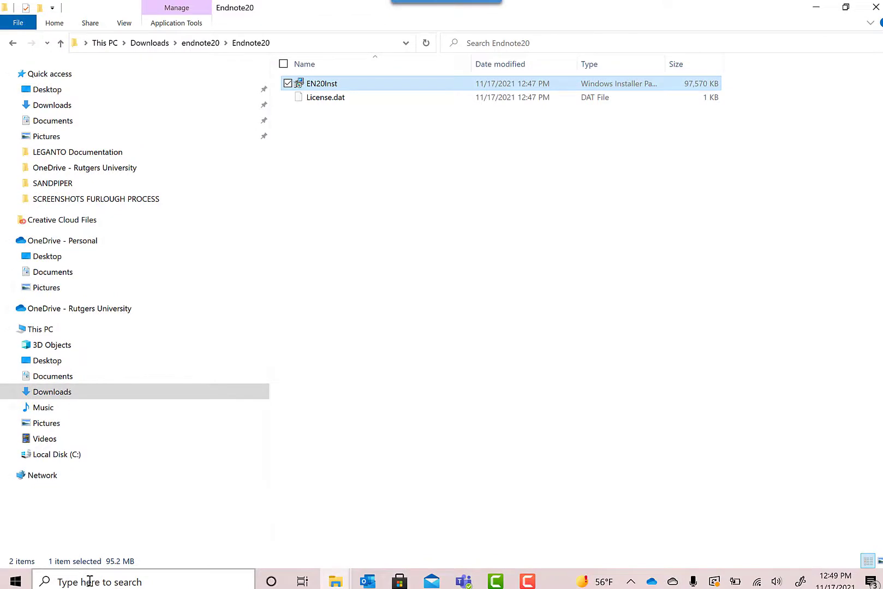
Find EndNote with a Windows search for "endnote", launch it, and choose to download and install the EndNote 20.2 update.
{"action": "left_click", "coordinate": [89, 582]}
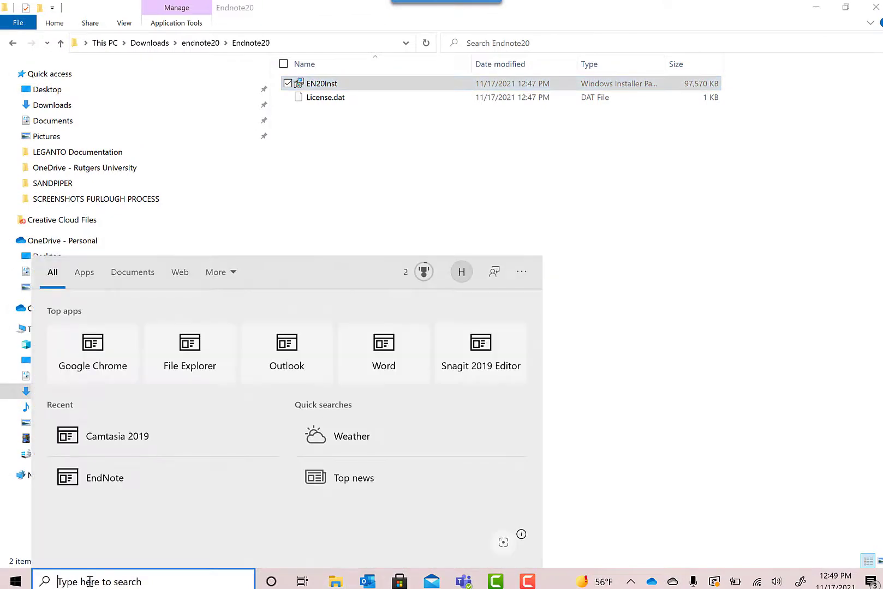
{"action": "type", "text": "endnote"}
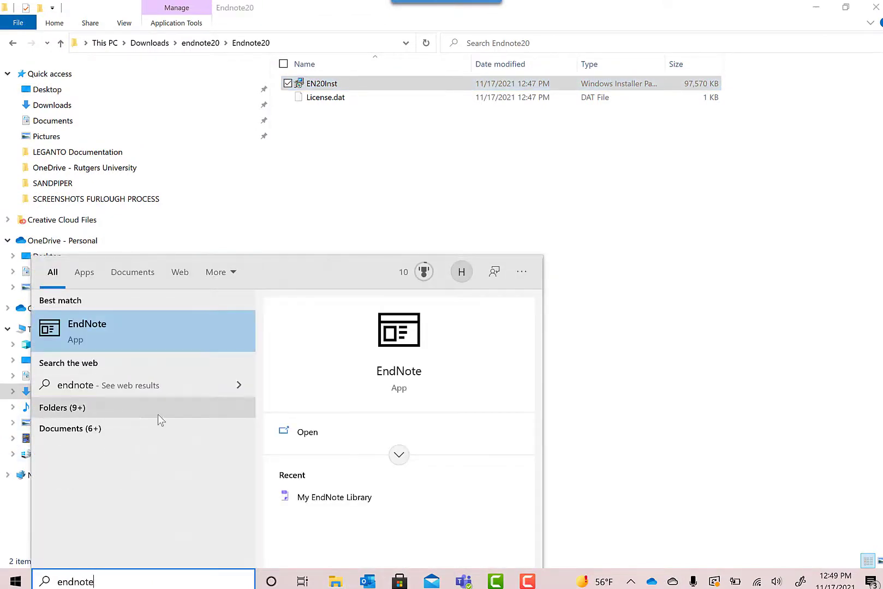
{"action": "left_click", "coordinate": [306, 433]}
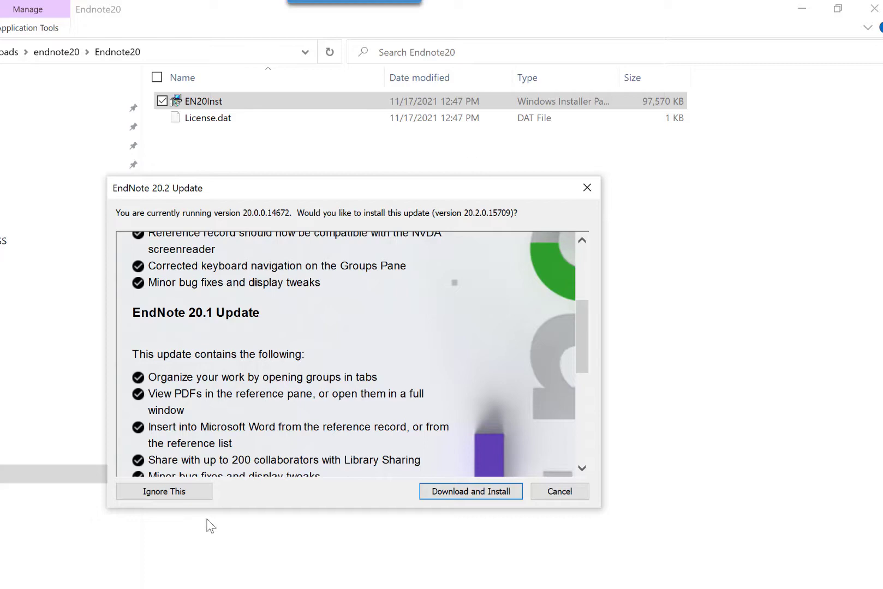
{"action": "left_click", "coordinate": [444, 492]}
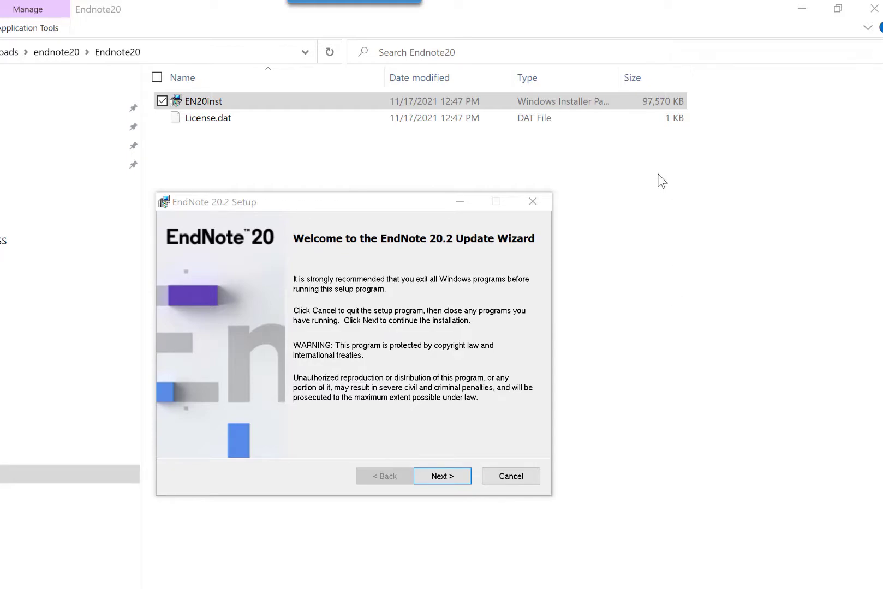
Close the File Explorer window and complete the EndNote 20.2 update wizard.
{"action": "left_click", "coordinate": [874, 12]}
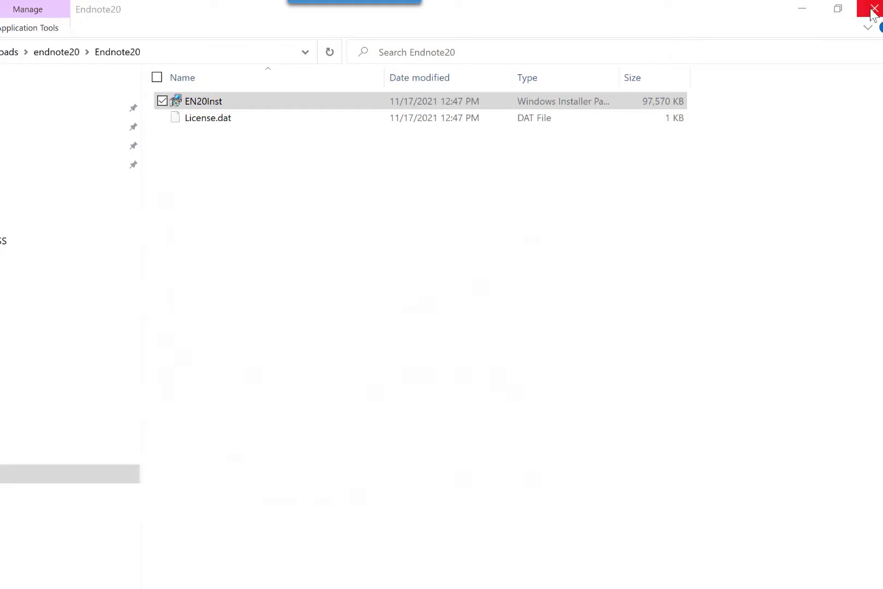
{"action": "left_click", "coordinate": [873, 12]}
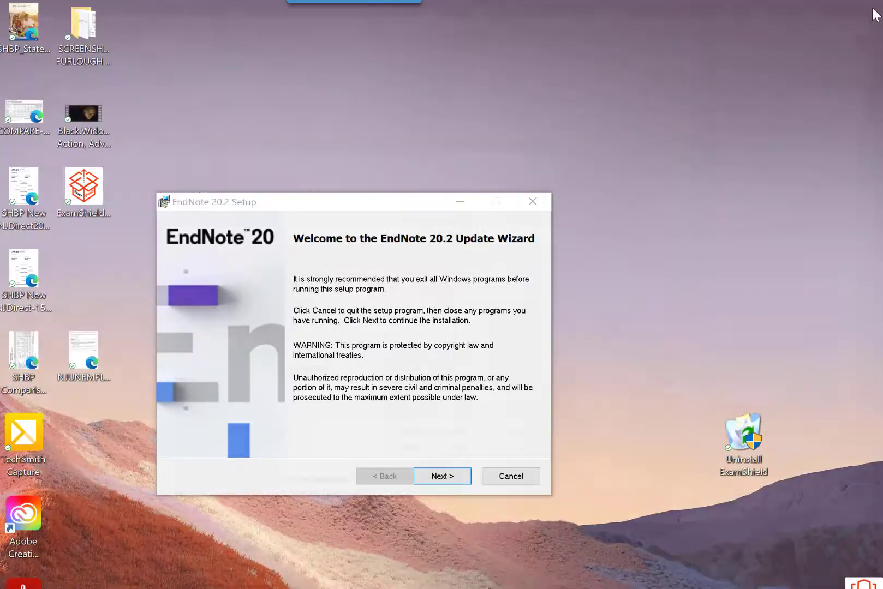
{"action": "left_click", "coordinate": [449, 478]}
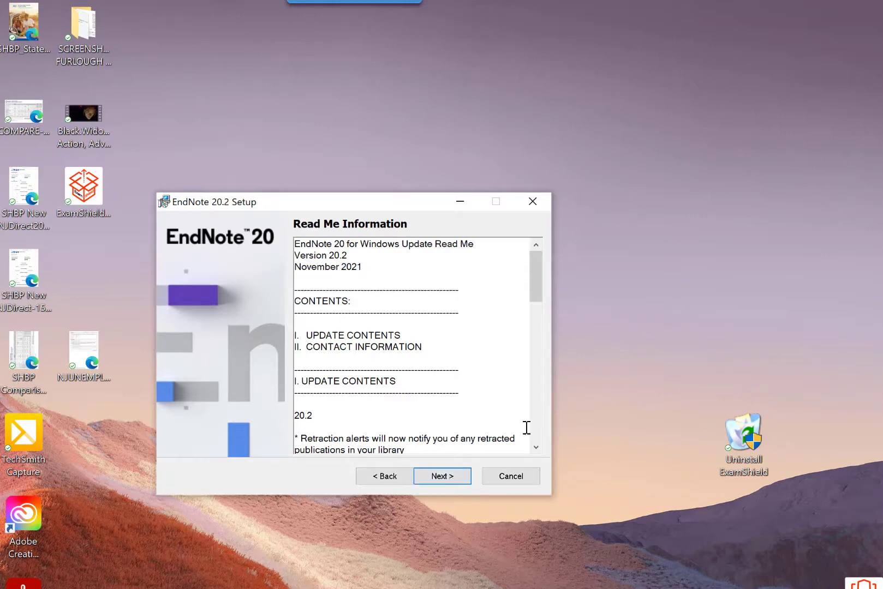
{"action": "left_click", "coordinate": [449, 476]}
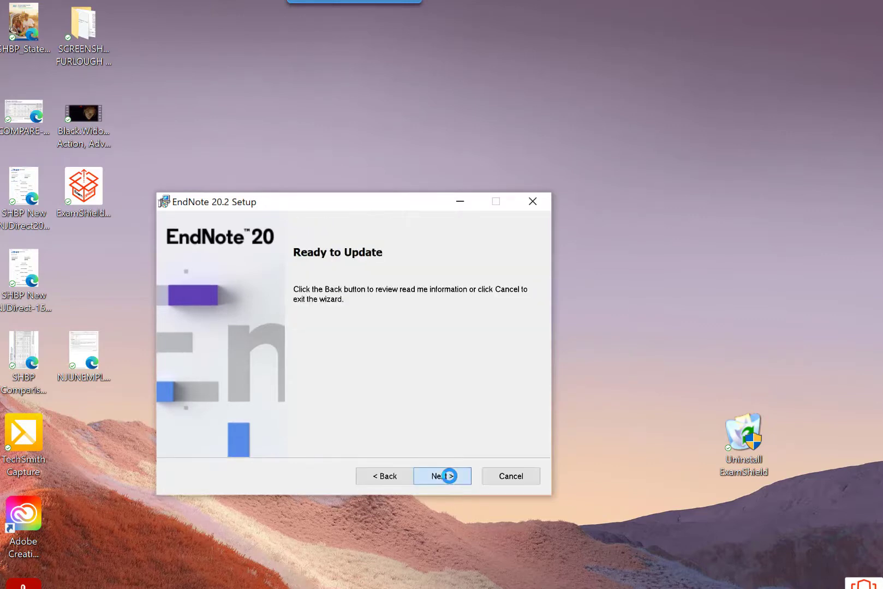
{"action": "left_click", "coordinate": [449, 476]}
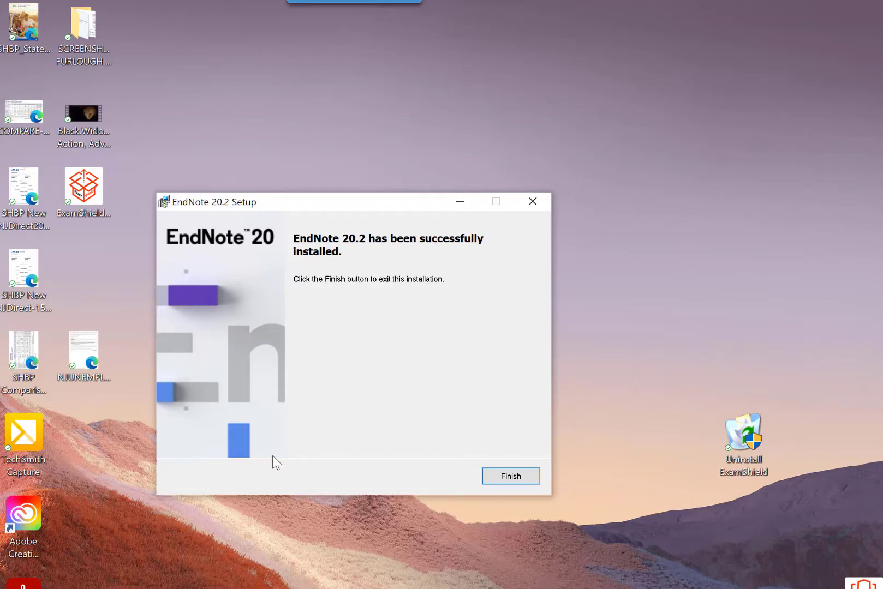
{"action": "left_click", "coordinate": [512, 479]}
Search Windows for "endnote" again and open the updated EndNote app.
{"action": "left_click", "coordinate": [98, 584]}
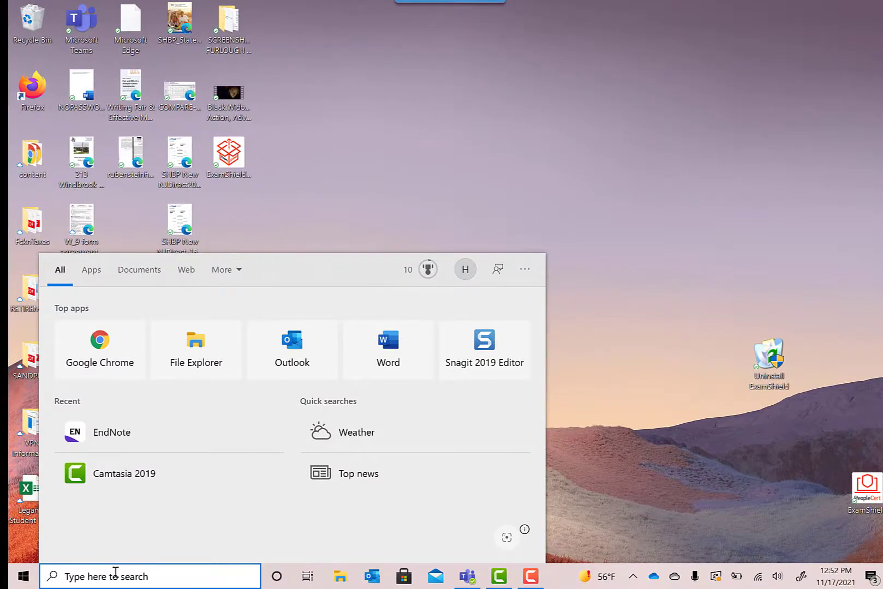
{"action": "type", "text": "endnote"}
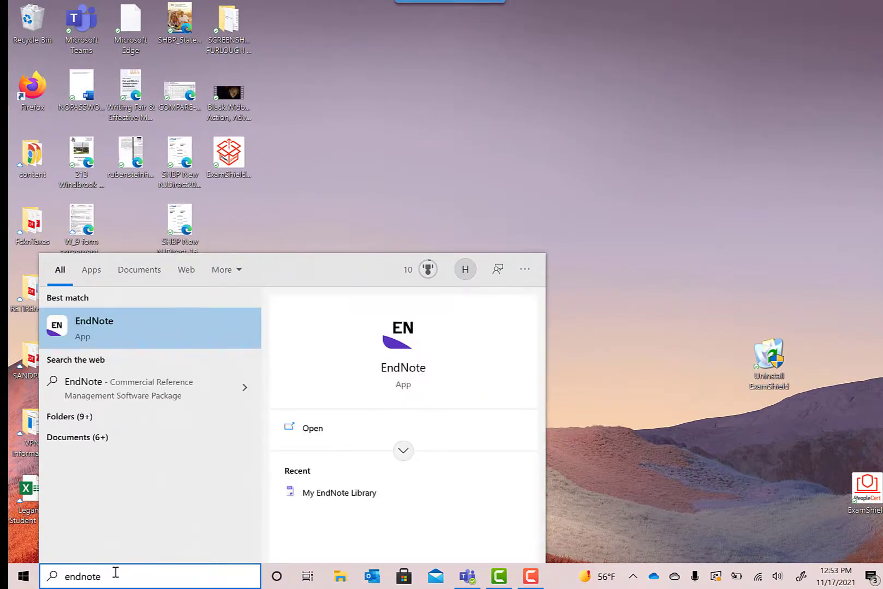
{"action": "left_click", "coordinate": [314, 433]}
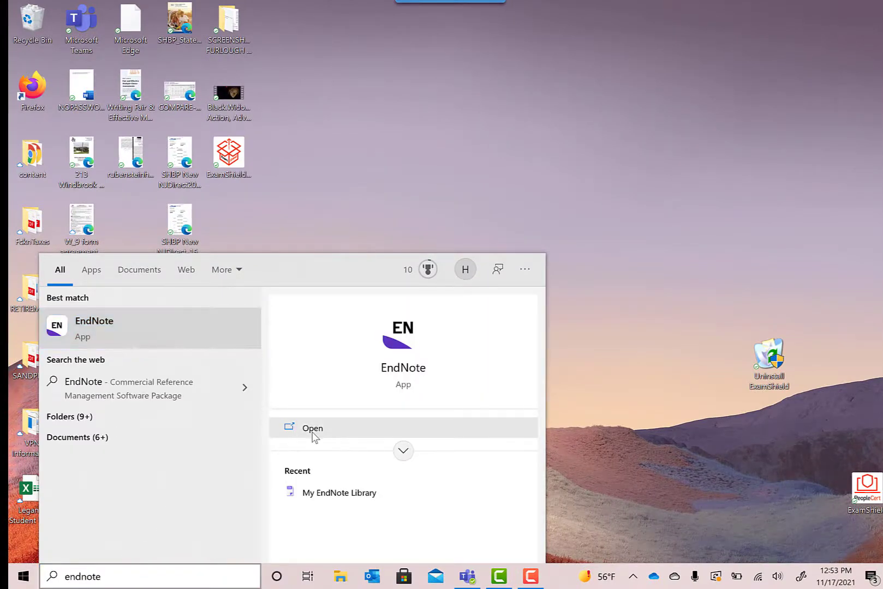